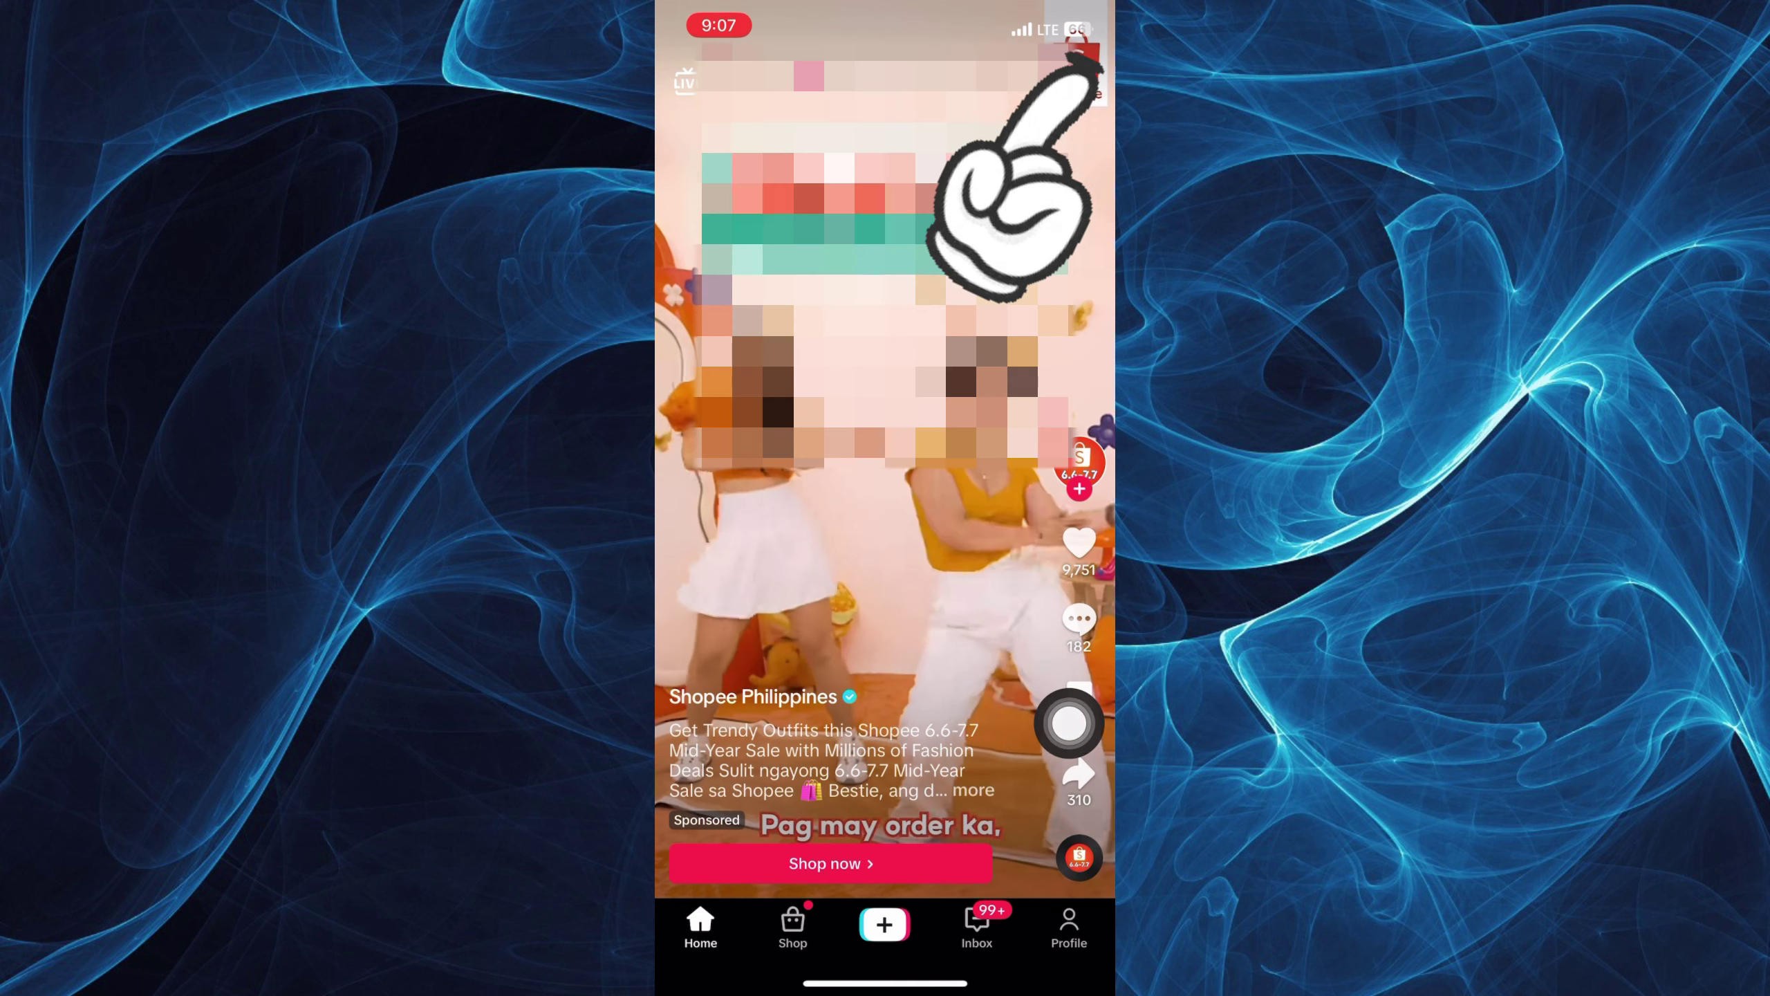
Go to the Profile tab and open its top-right menu of account options
left_click(1068, 925)
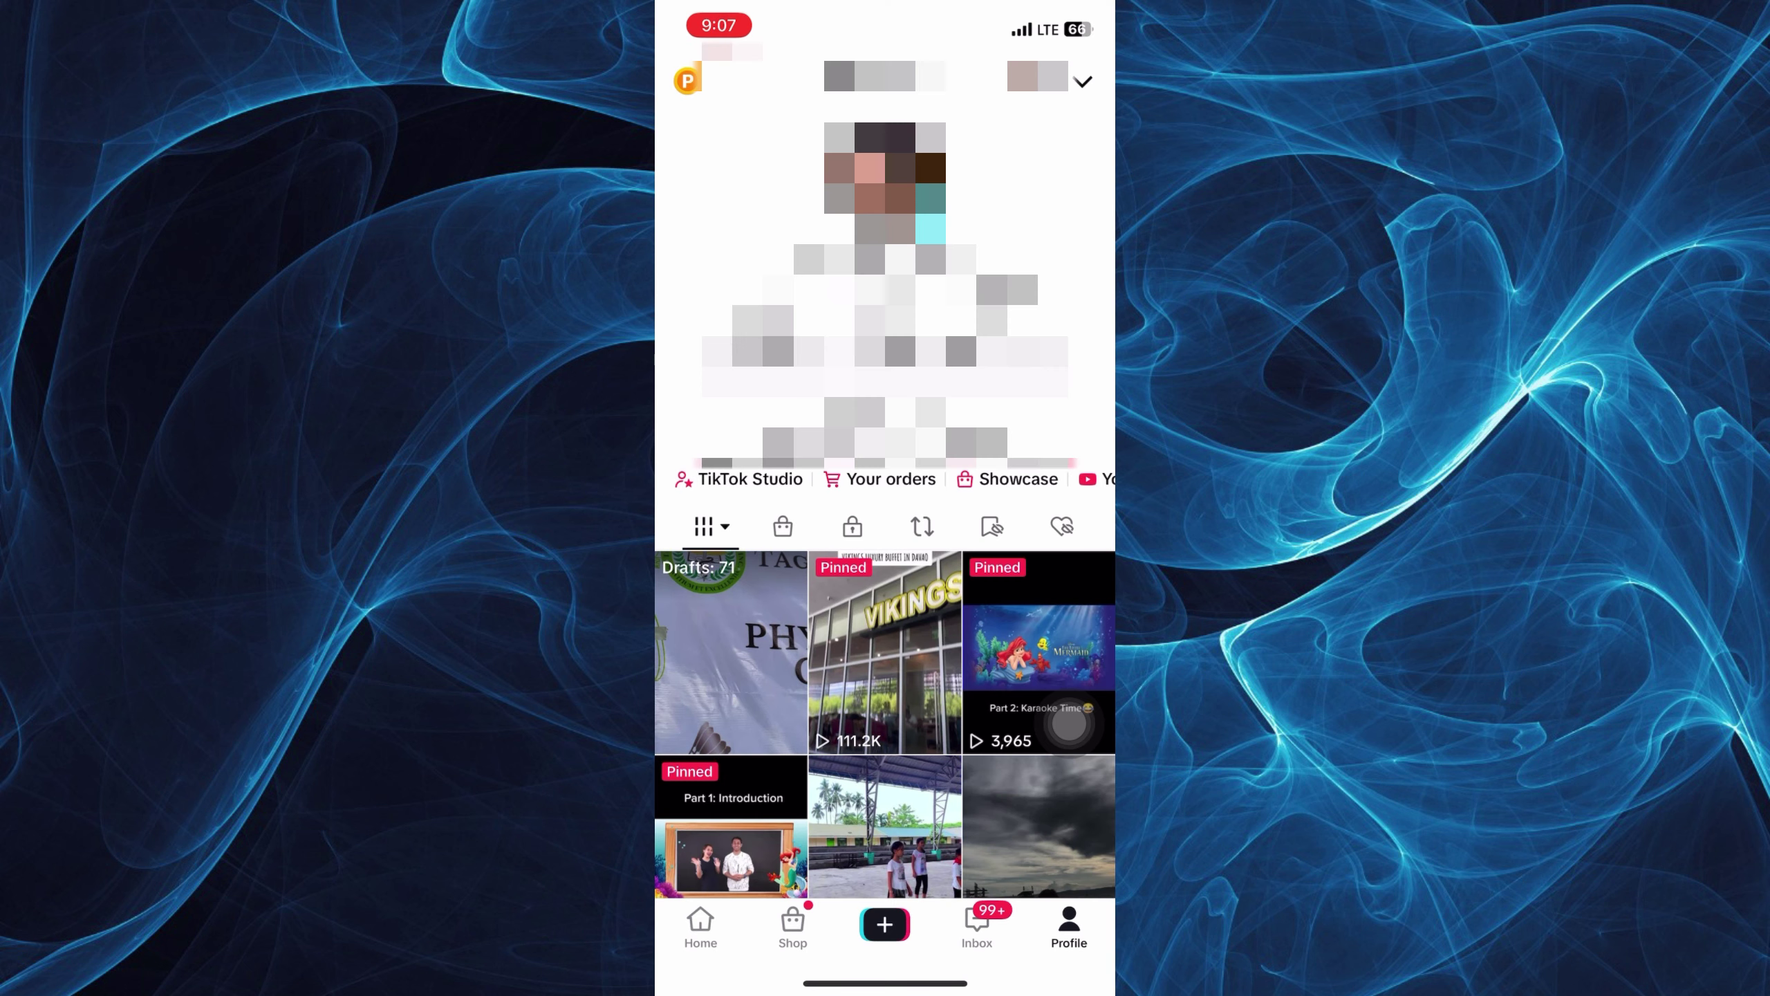
left_click(1086, 79)
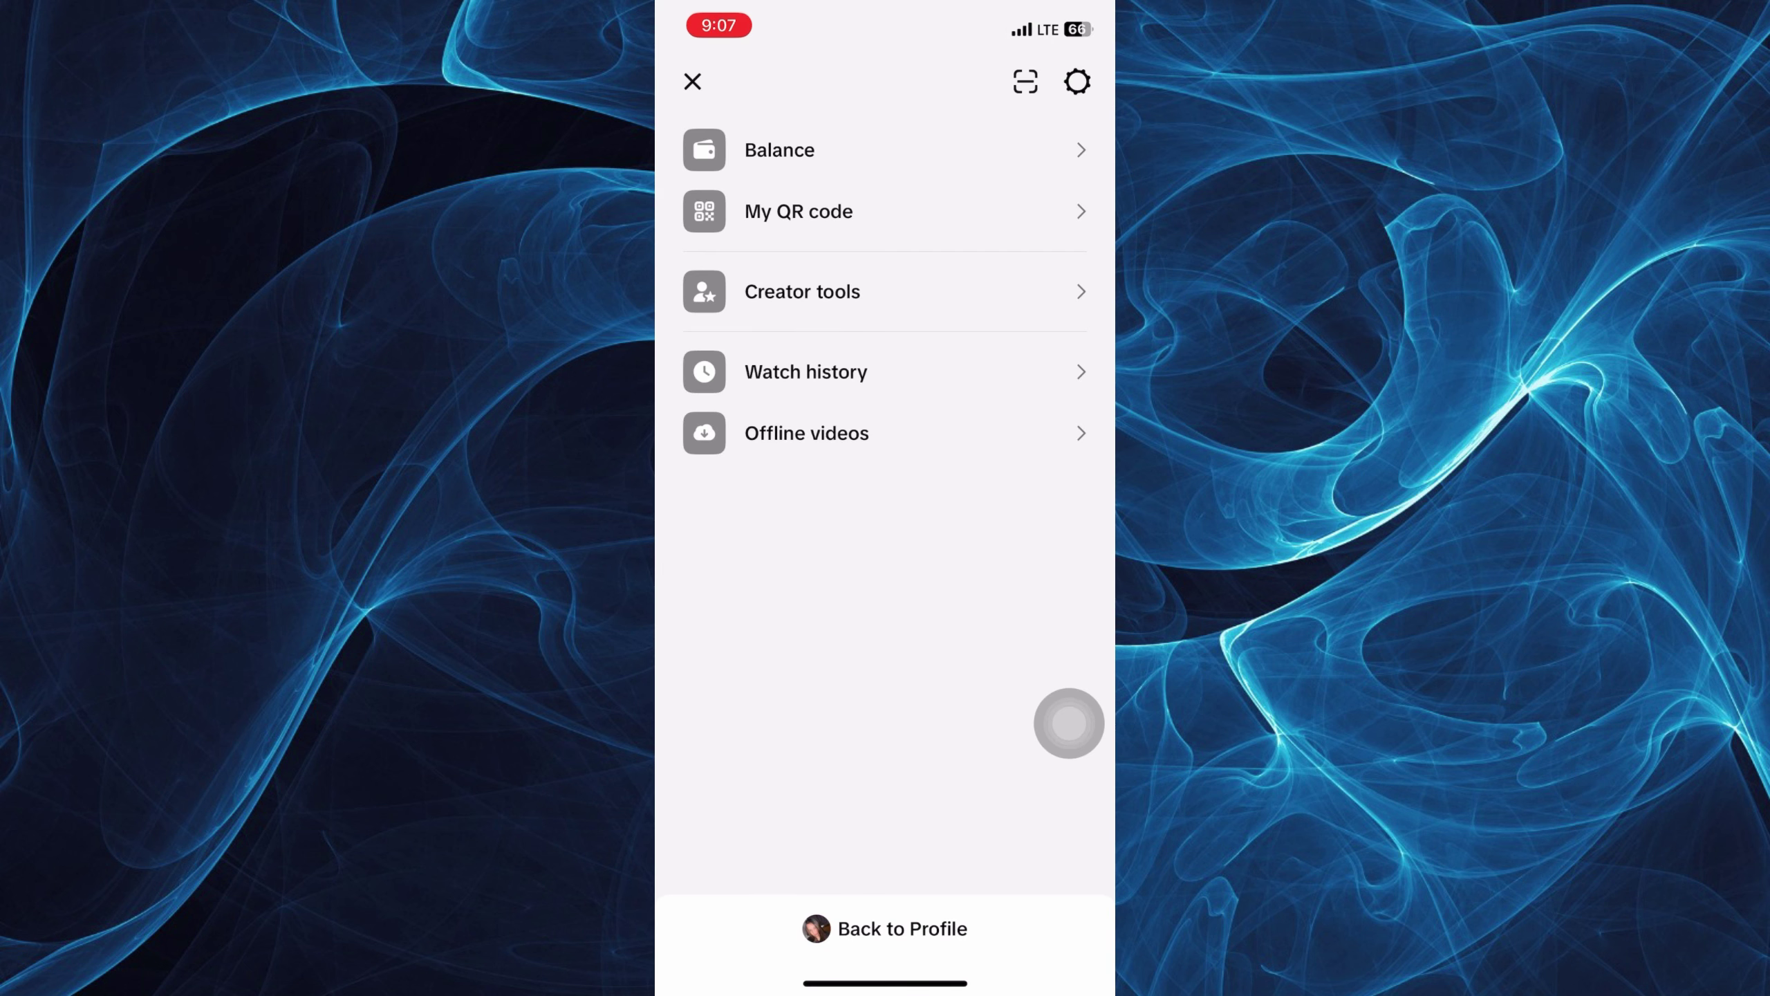